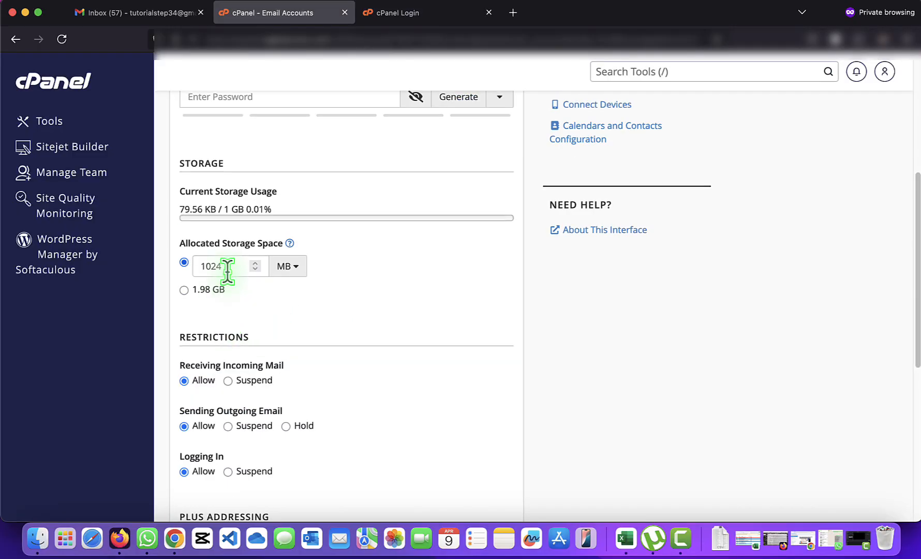
# - Change the Allocated Storage Space unit dropdown from MB to GB
pyautogui.click(229, 271)
pyautogui.click(286, 267)
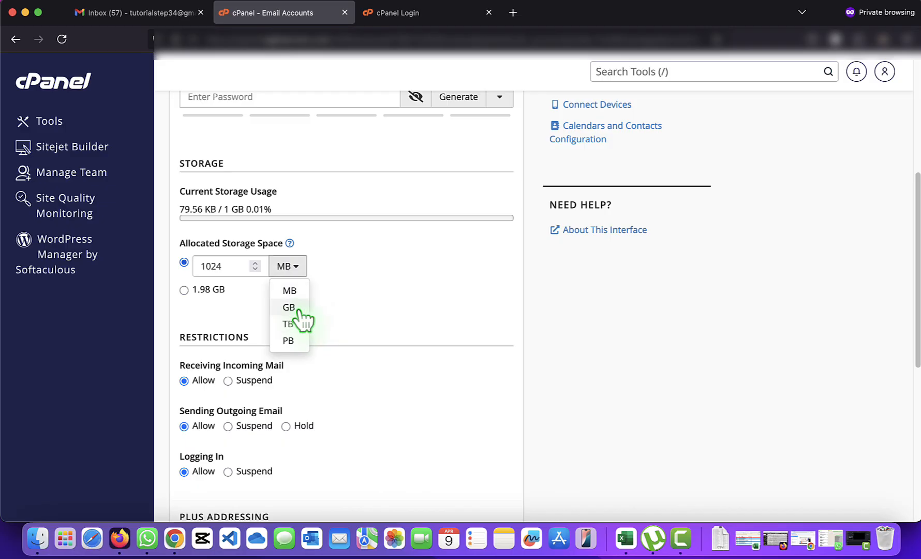
pyautogui.click(303, 310)
pyautogui.click(203, 266)
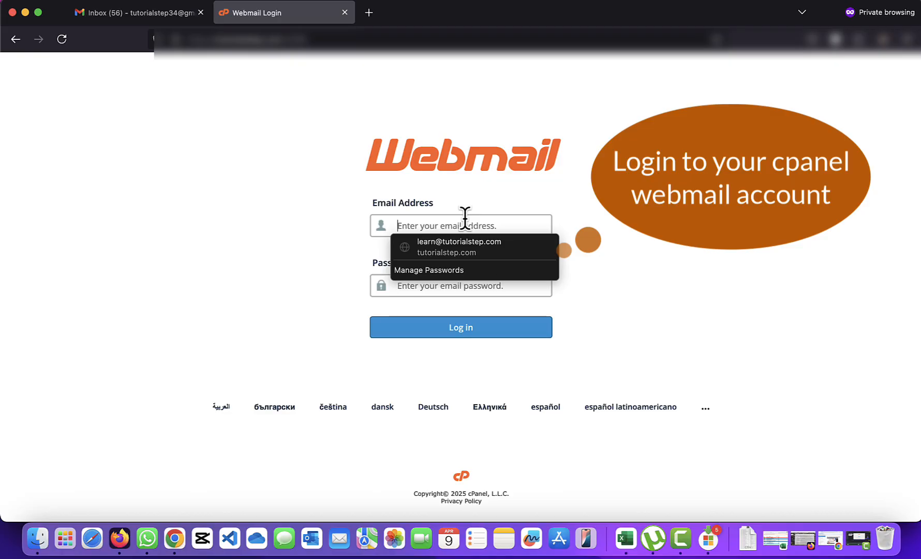
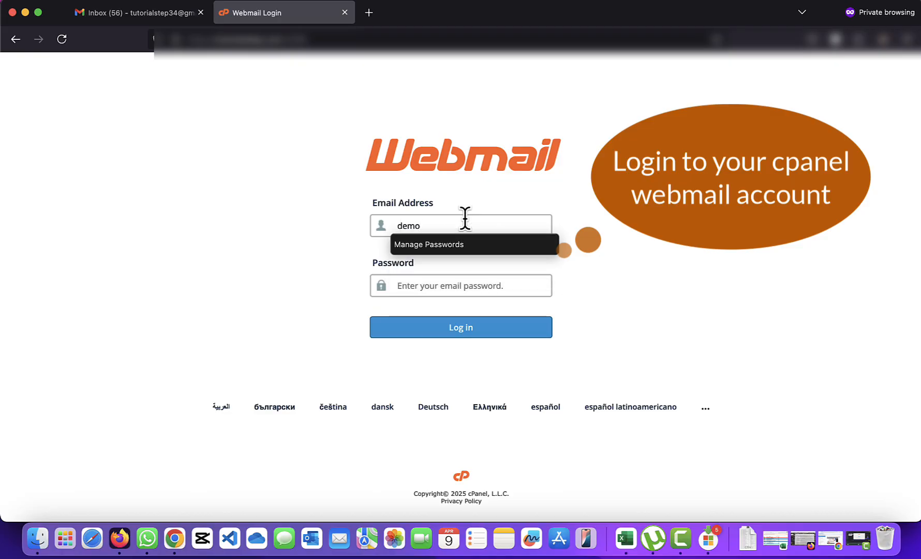
# - Log in to Webmail with the domain account's email address and password
pyautogui.press('Tab')
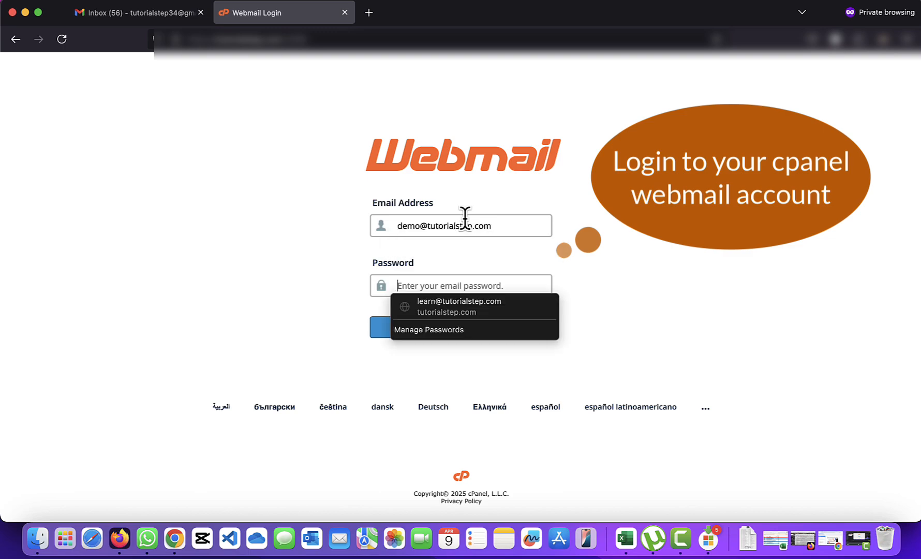
pyautogui.write('••••••••••')
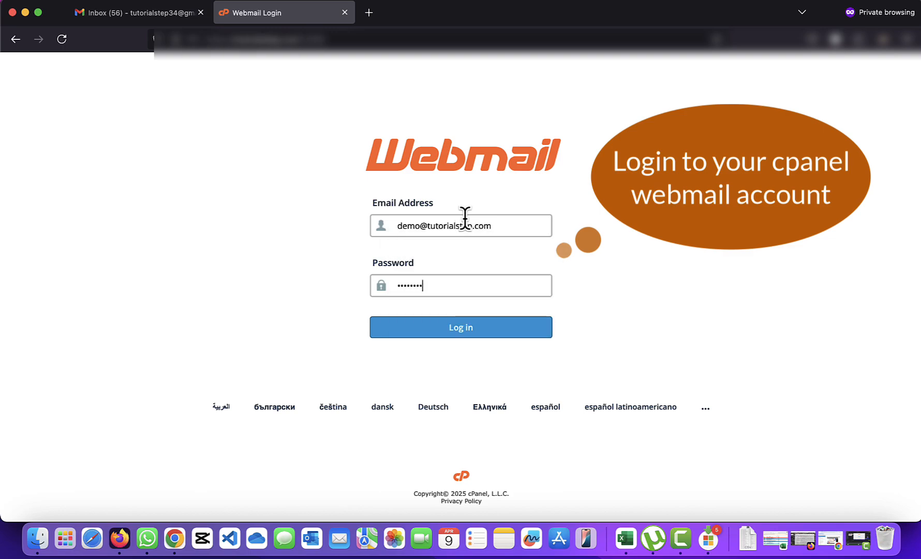
pyautogui.press('Return')
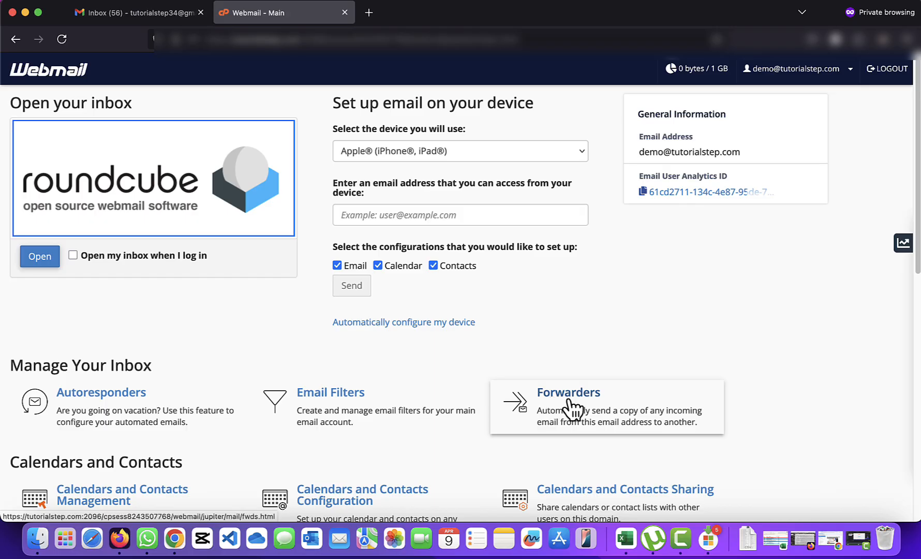
# - Glance at the Roundcube inbox, return to Webmail Home, and open the Forwarders page
pyautogui.click(220, 209)
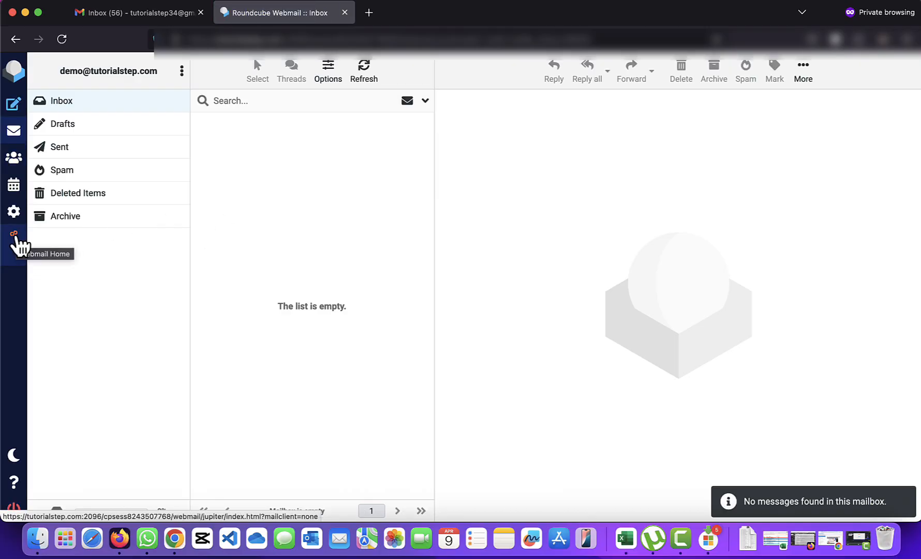
pyautogui.click(15, 236)
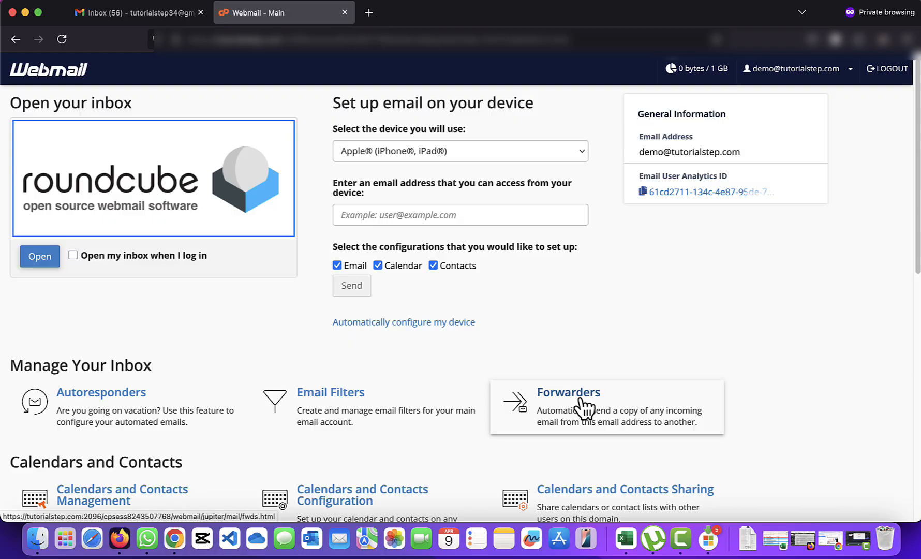
pyautogui.click(581, 400)
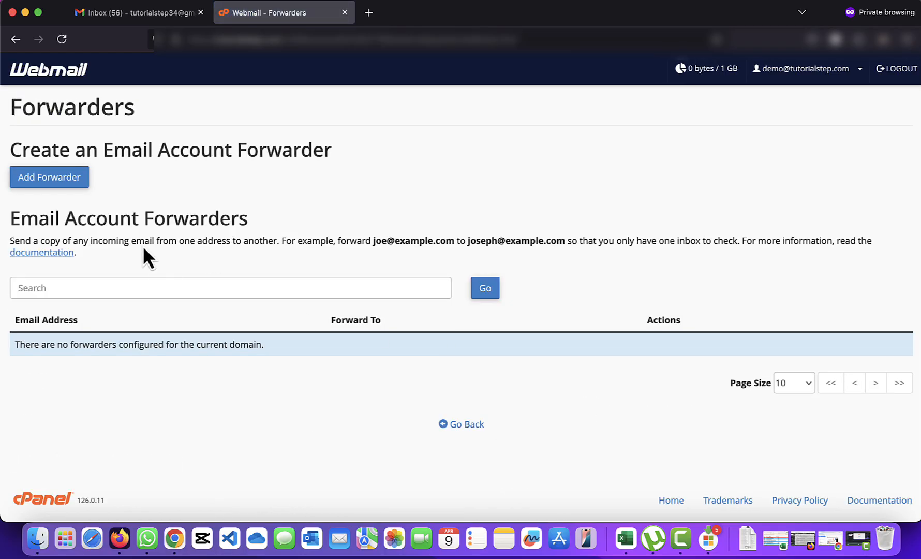
# - Add a forwarder sending the account's mail to the external Gmail address, then go back
pyautogui.click(72, 177)
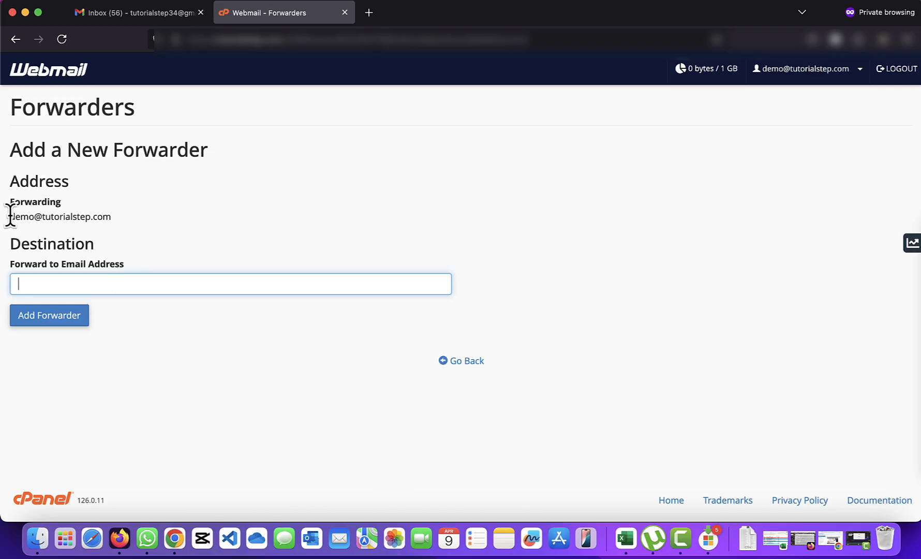
pyautogui.moveTo(10, 214); pyautogui.dragTo(102, 217)
pyautogui.click(124, 288)
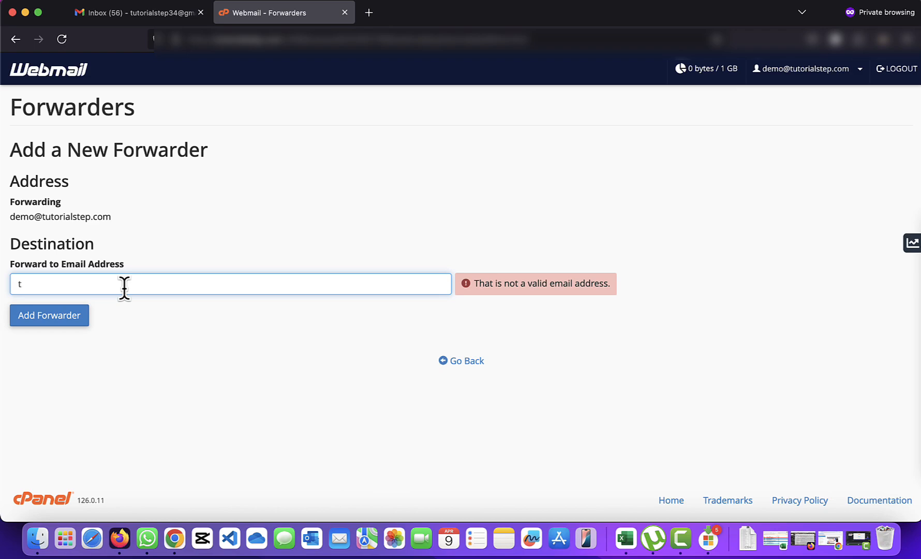
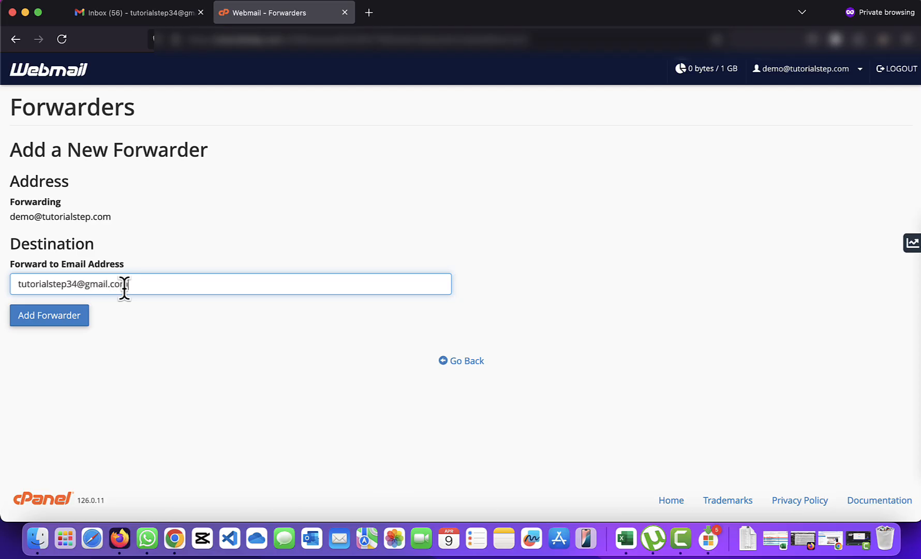
pyautogui.click(73, 327)
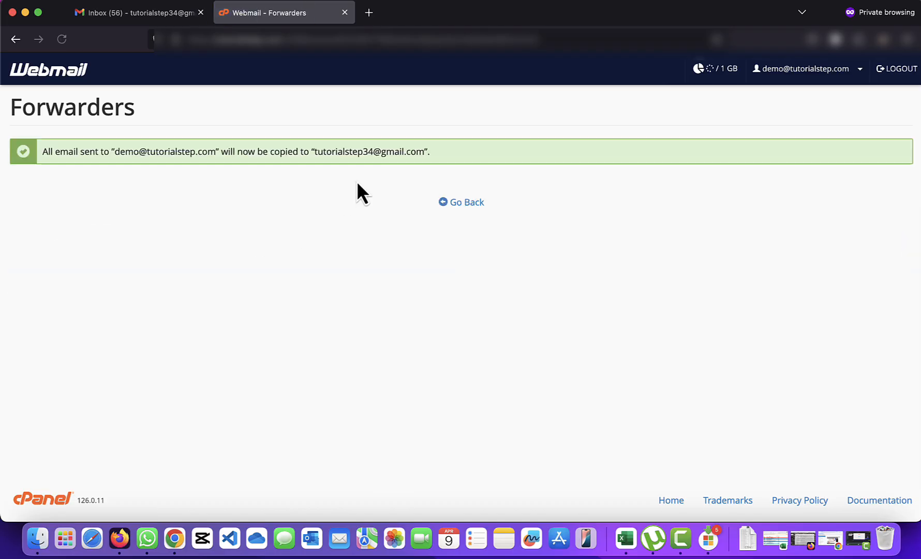
pyautogui.click(461, 204)
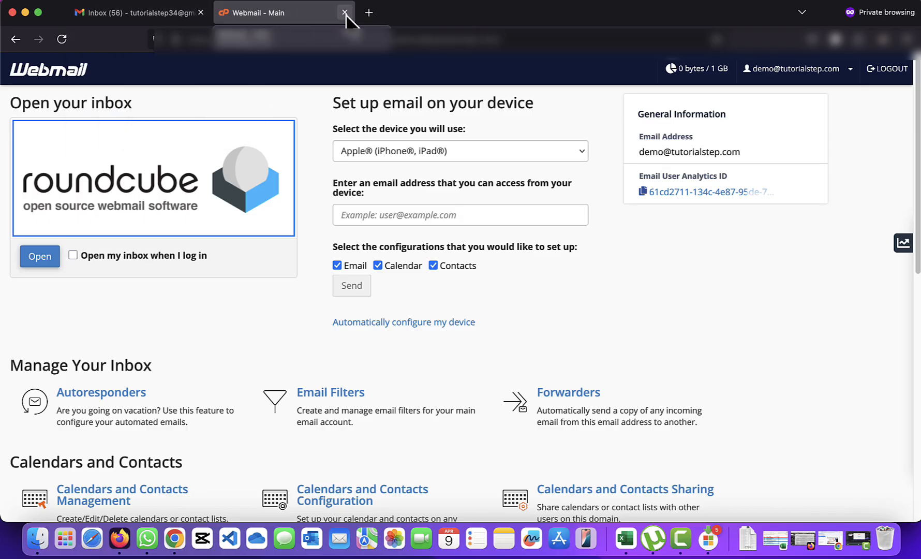
# - Close the Webmail tab and start adding an address under Gmail's Accounts and Import settings
pyautogui.click(345, 13)
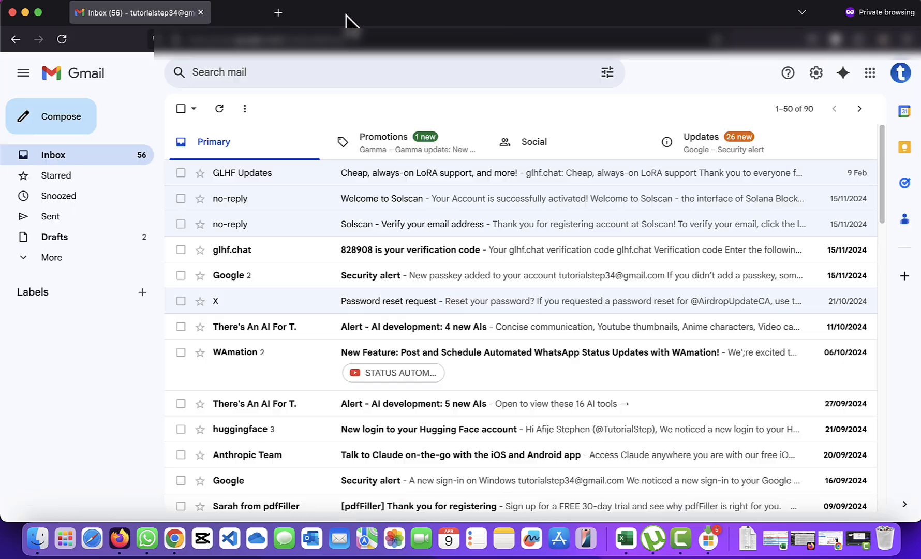
pyautogui.click(817, 74)
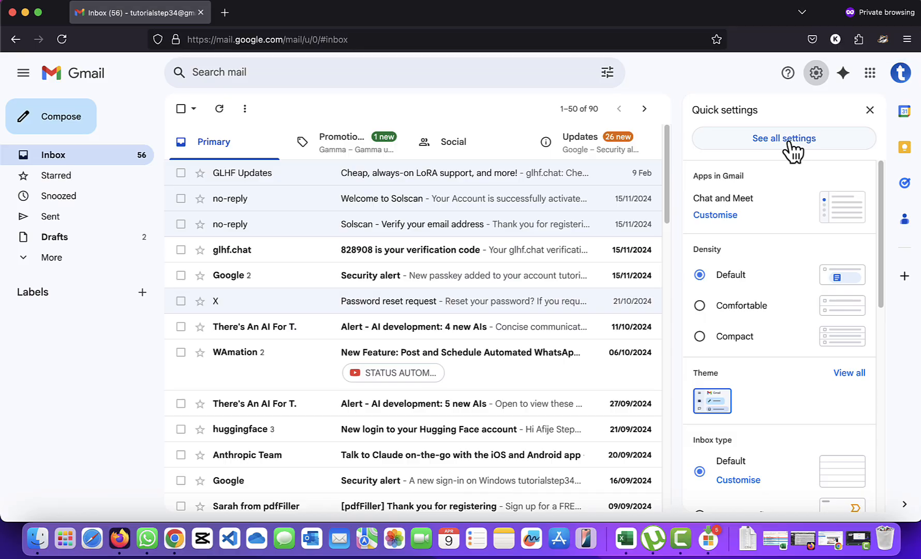
pyautogui.click(792, 141)
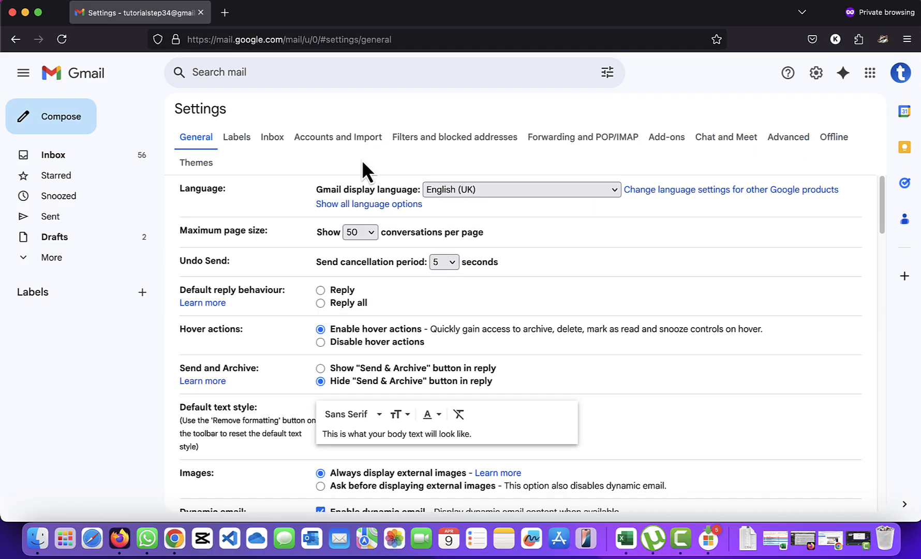
pyautogui.click(350, 142)
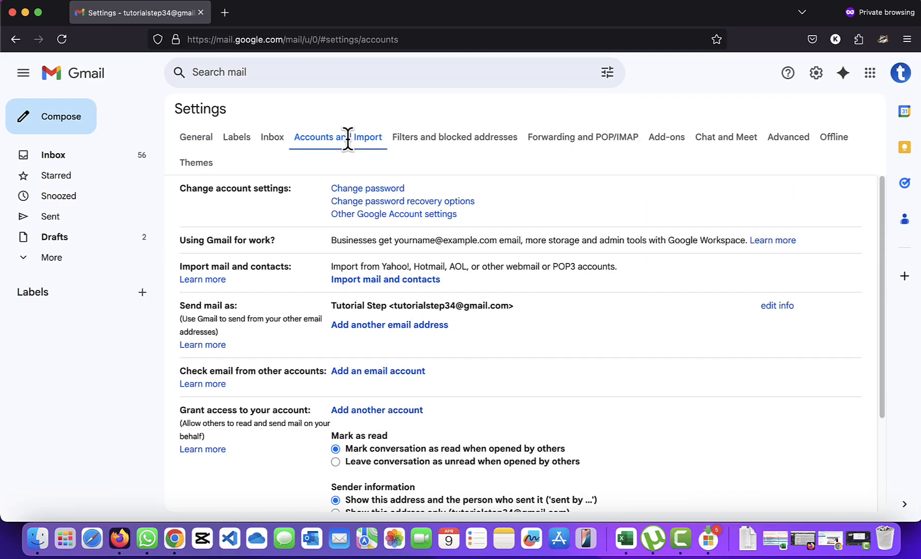
pyautogui.scroll(-3, 489, 305)
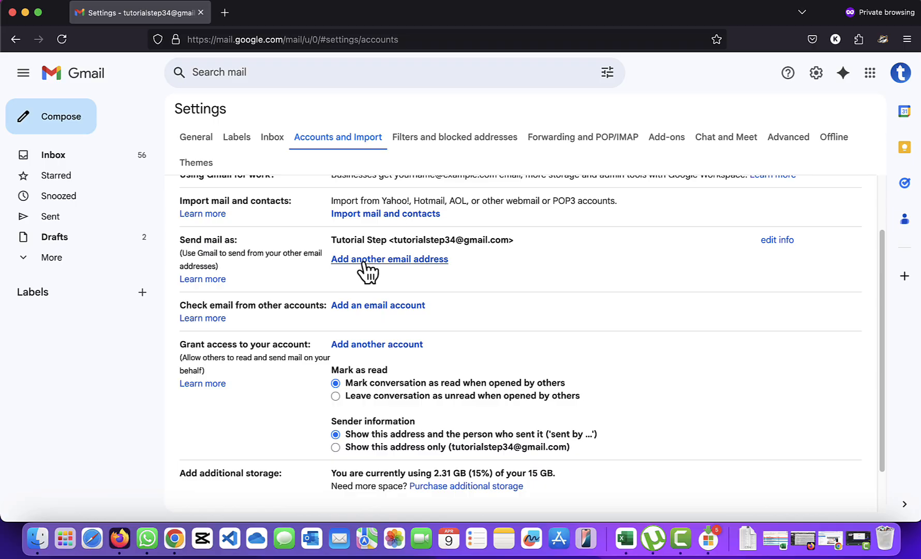
pyautogui.click(366, 261)
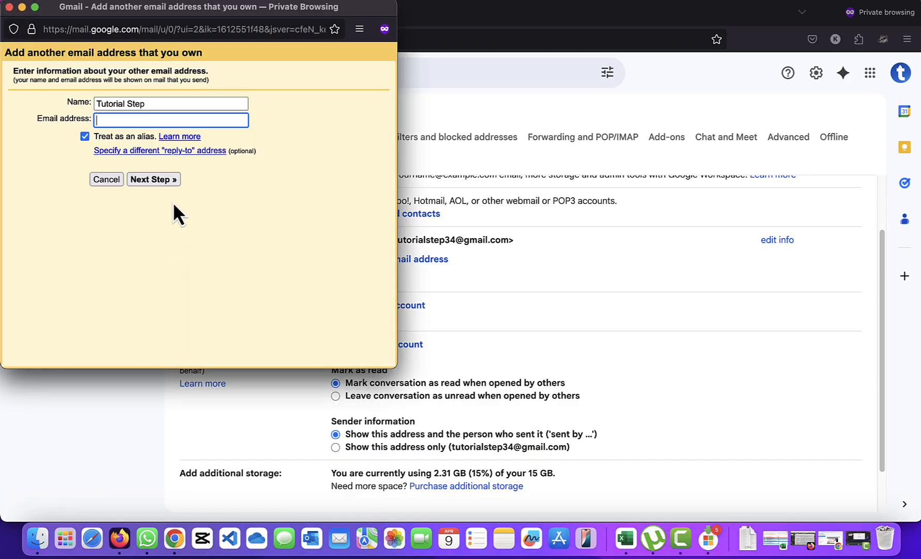
# - Enter the domain sending address in the new-address form and continue
pyautogui.click(178, 119)
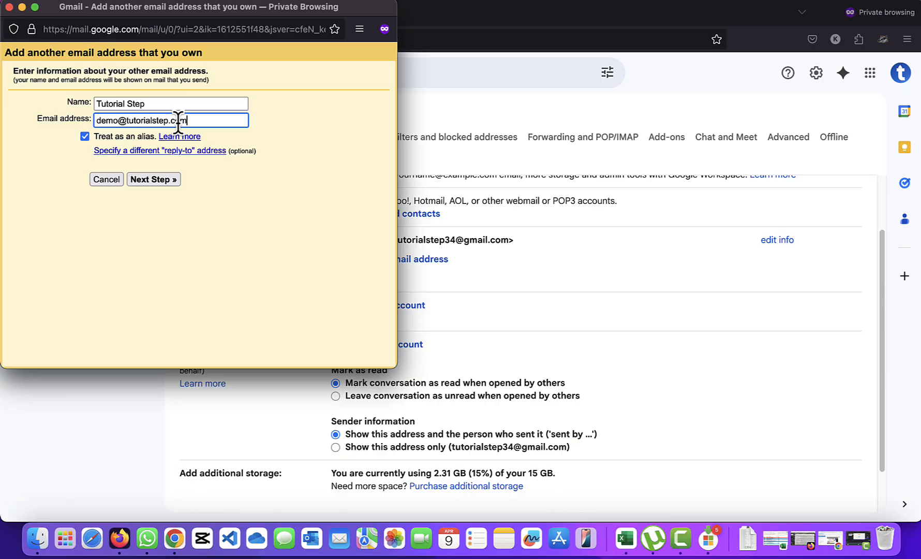
pyautogui.click(152, 181)
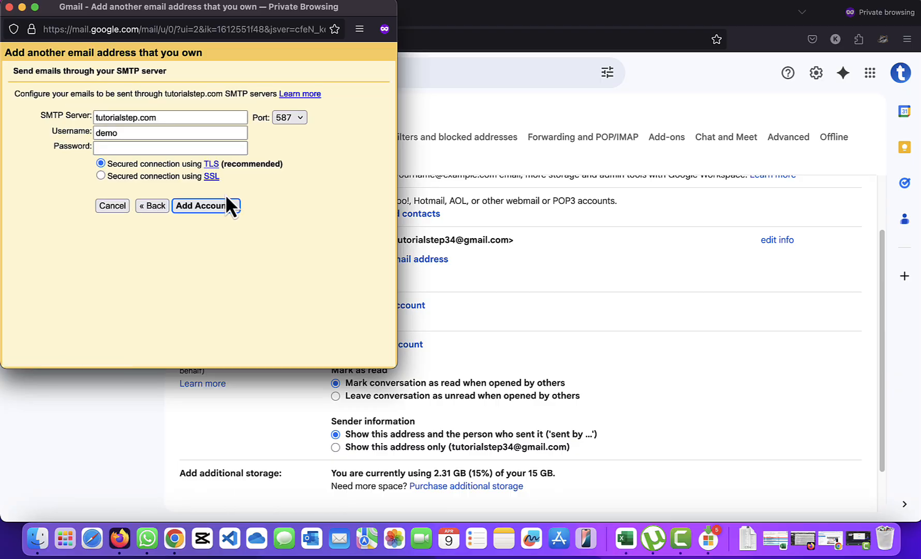
# - Use SMTP server mail.tutorialstep.com, the full domain address as username, and the password, then add the account
pyautogui.click(136, 132)
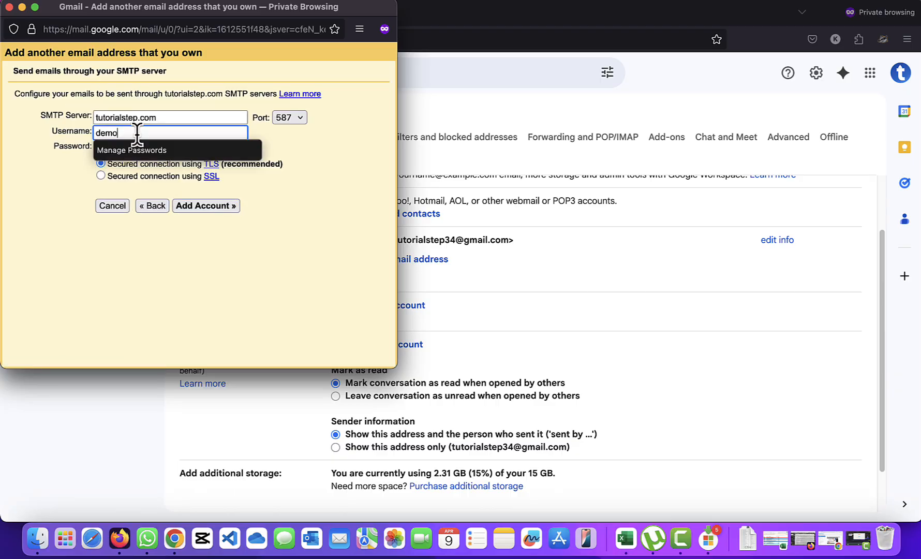
pyautogui.click(97, 120)
pyautogui.write('mail.')
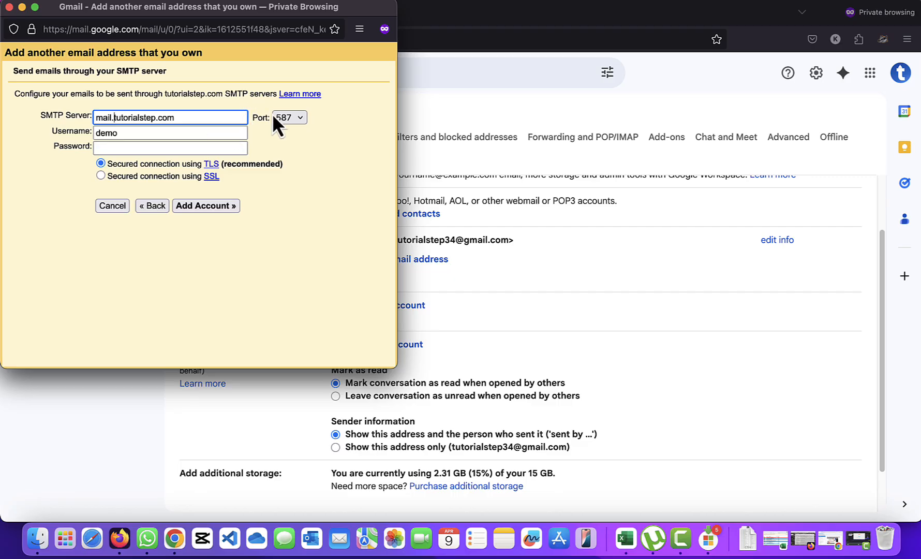
pyautogui.click(167, 133)
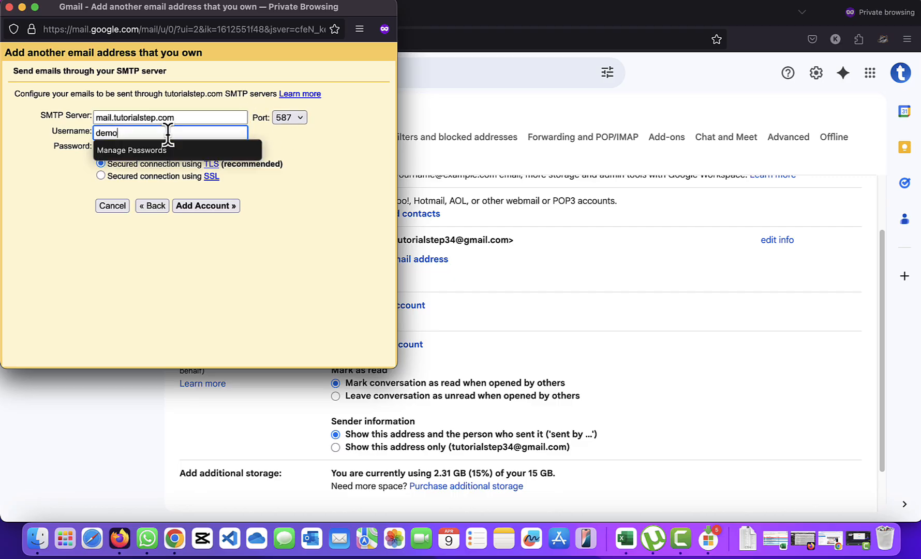
pyautogui.write('@')
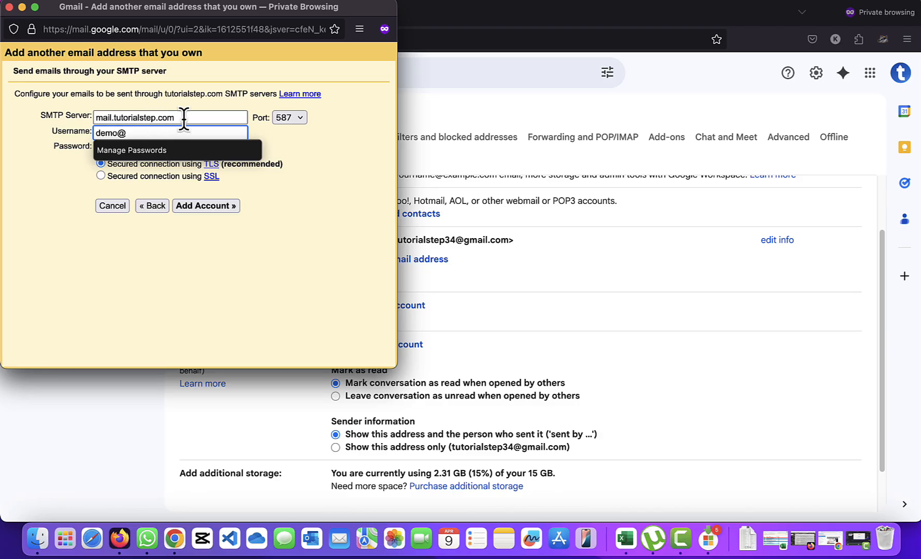
pyautogui.moveTo(184, 119); pyautogui.dragTo(101, 118)
pyautogui.click(162, 133)
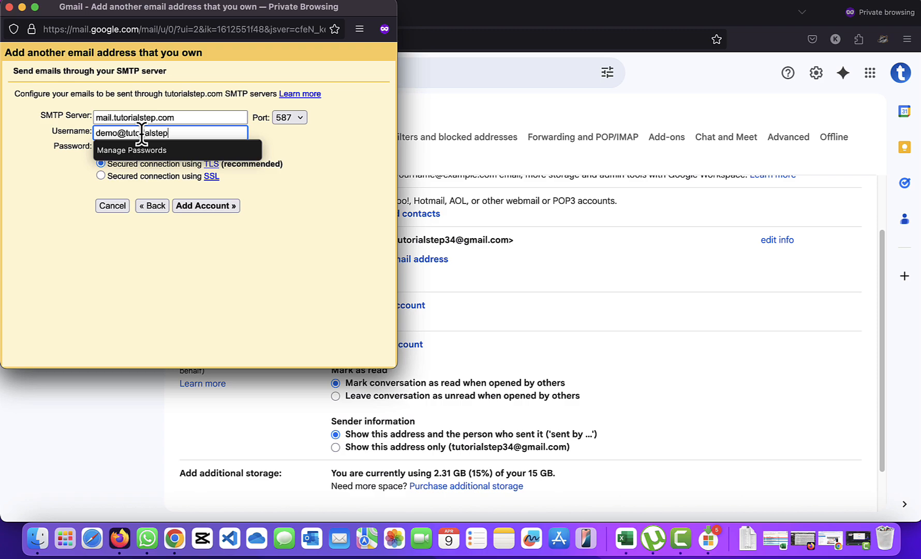
pyautogui.write('.com')
pyautogui.click(110, 148)
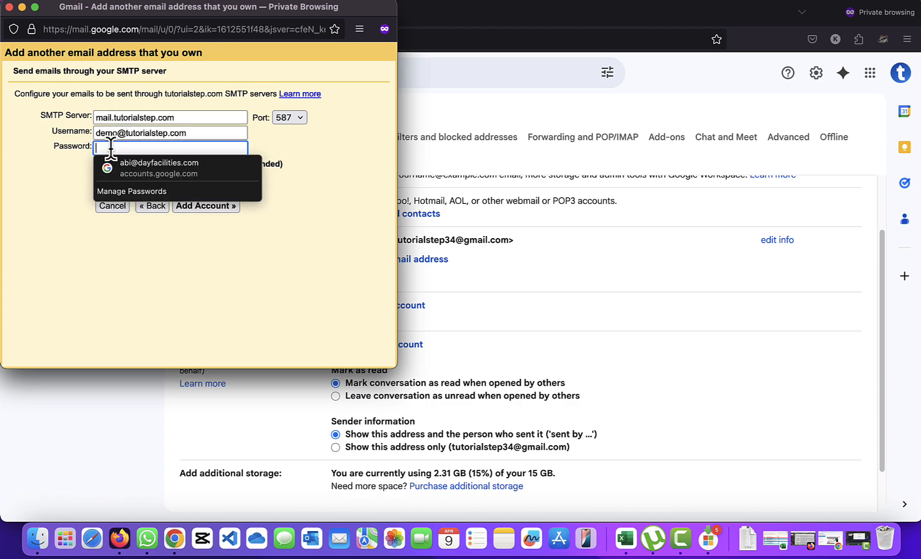
pyautogui.write('********')
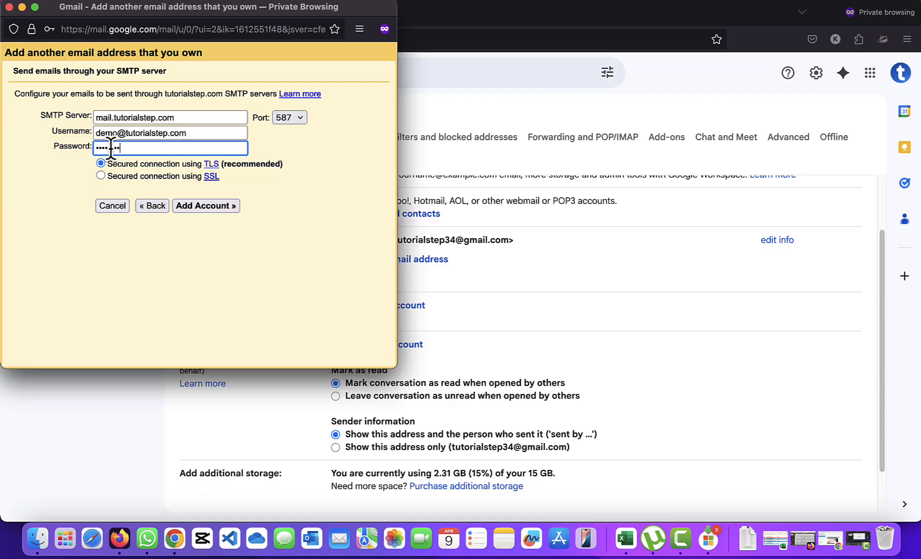
pyautogui.click(214, 207)
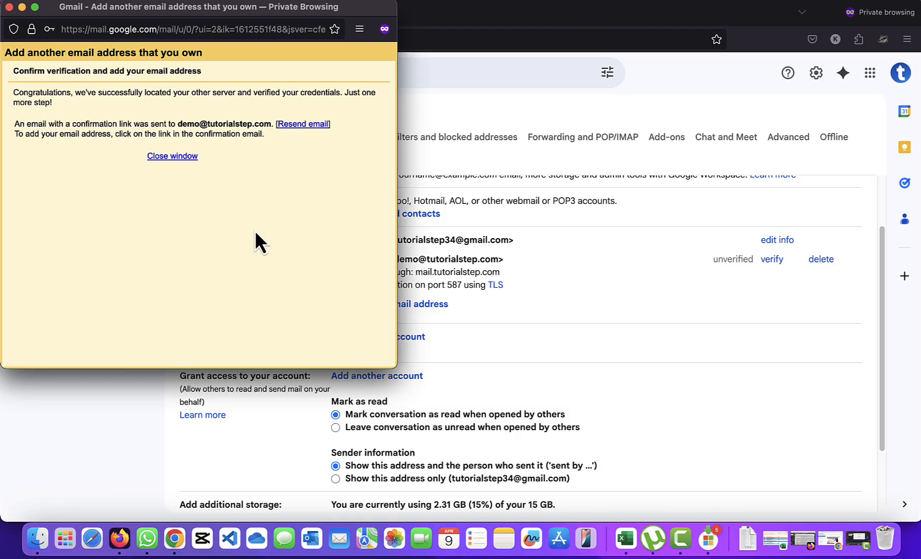
# - Close the setup window and refresh the Inbox until the Gmail Confirmation email arrives
pyautogui.click(183, 157)
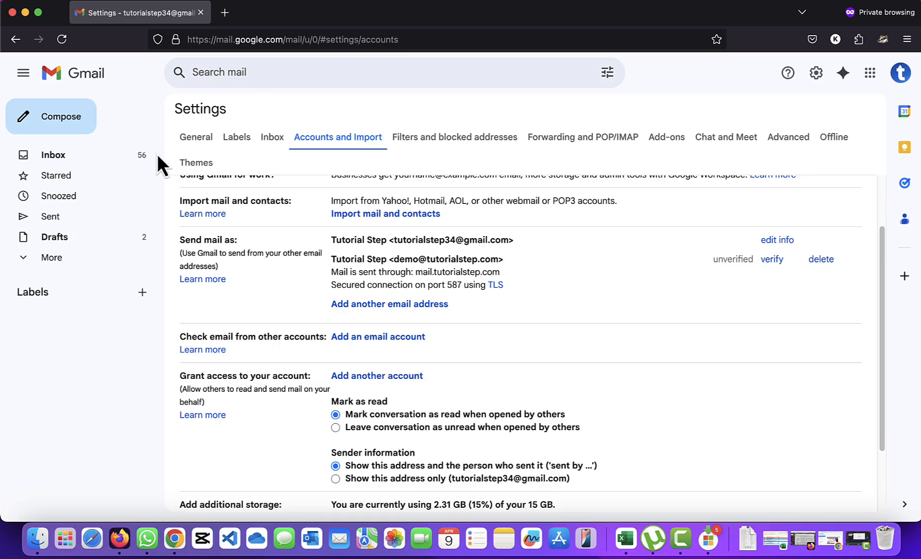
pyautogui.click(68, 156)
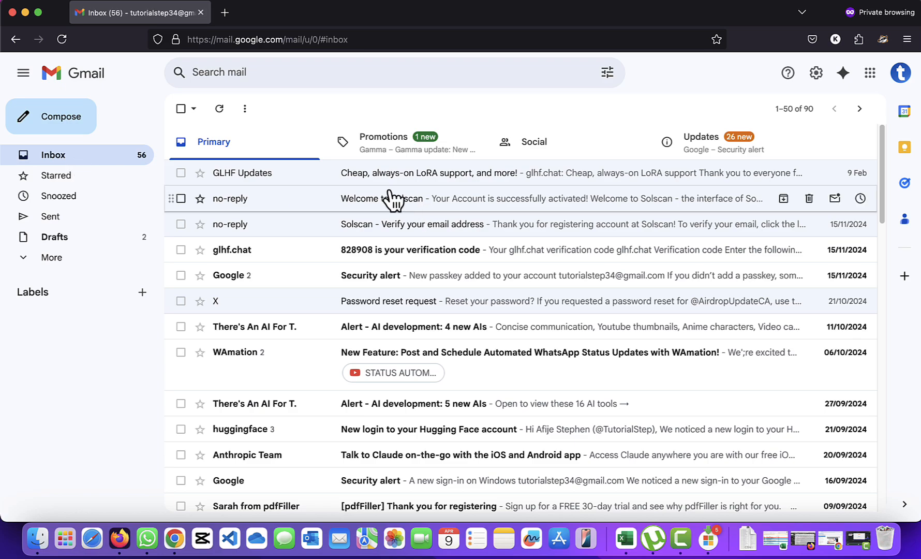
pyautogui.click(63, 43)
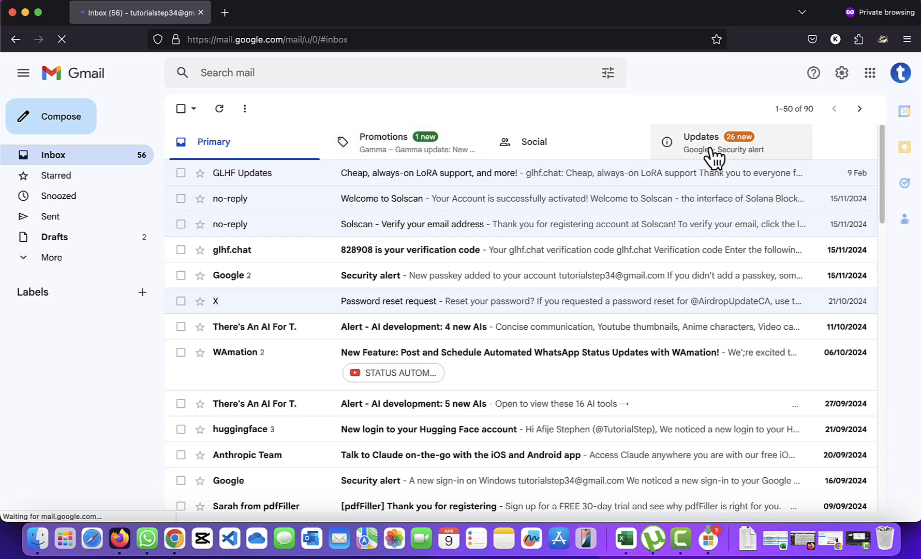
pyautogui.click(65, 262)
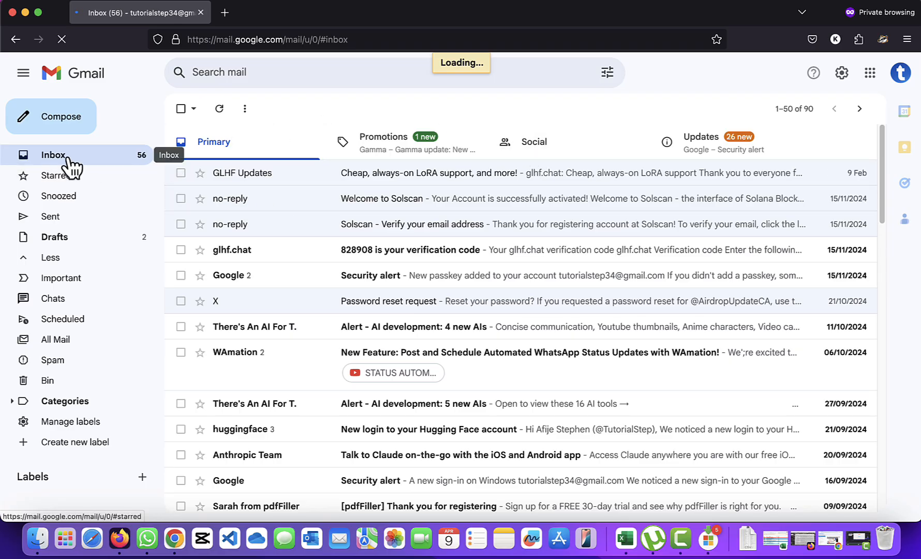
pyautogui.click(640, 4)
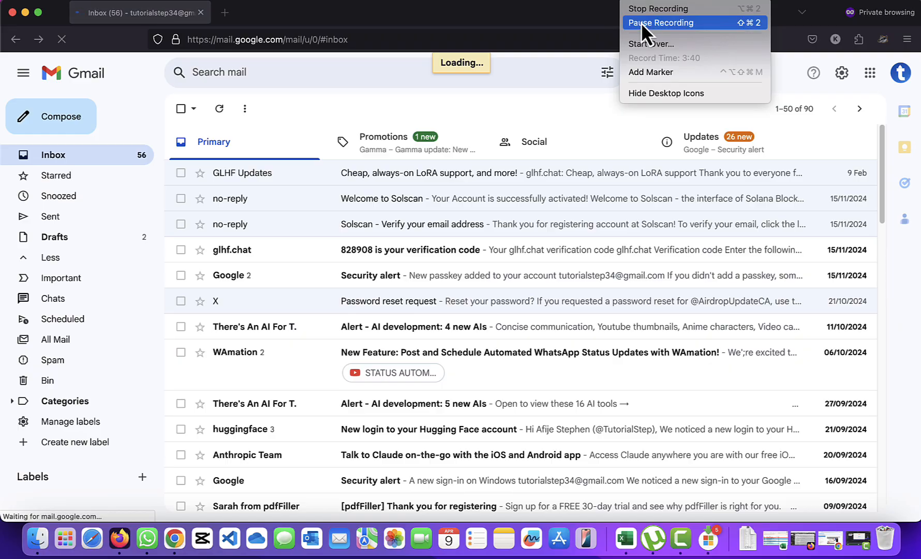
pyautogui.click(642, 23)
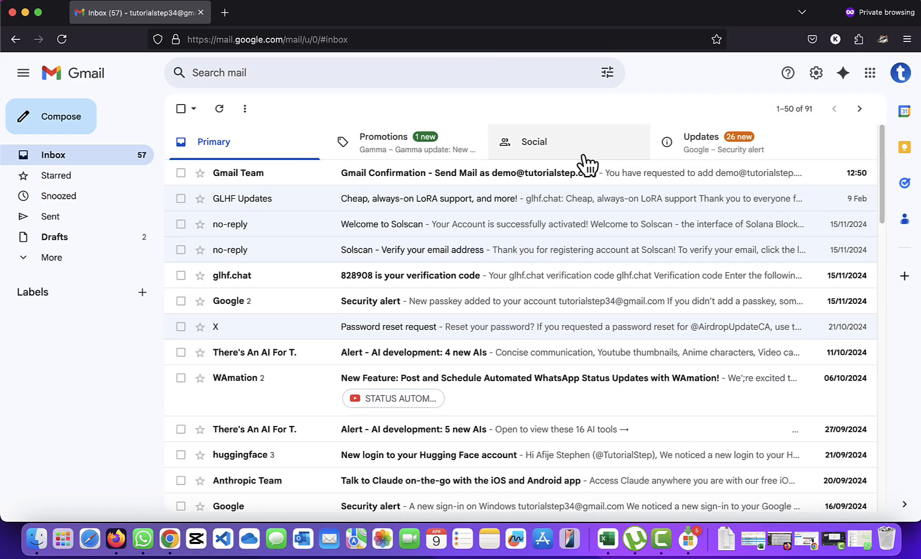
# - Open the Gmail Confirmation email and confirm the domain sending address through its link
pyautogui.click(450, 178)
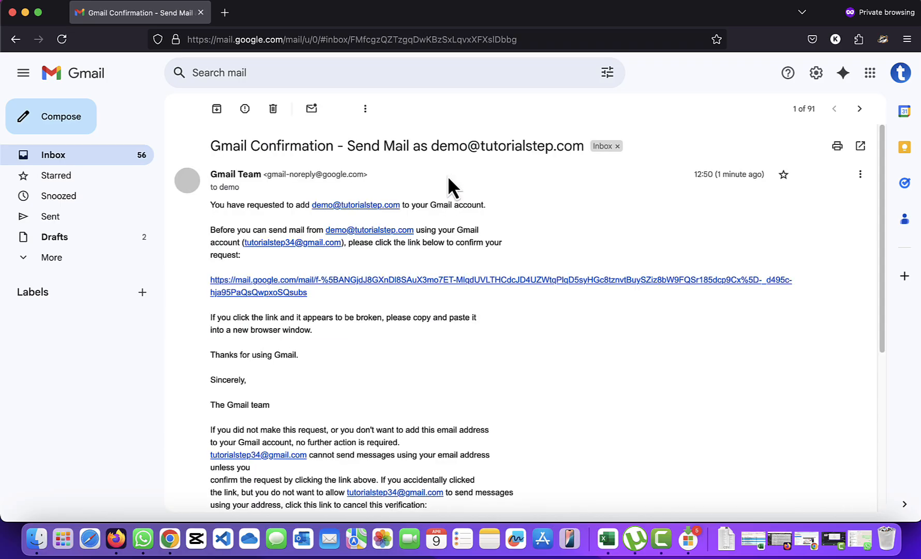
pyautogui.click(283, 286)
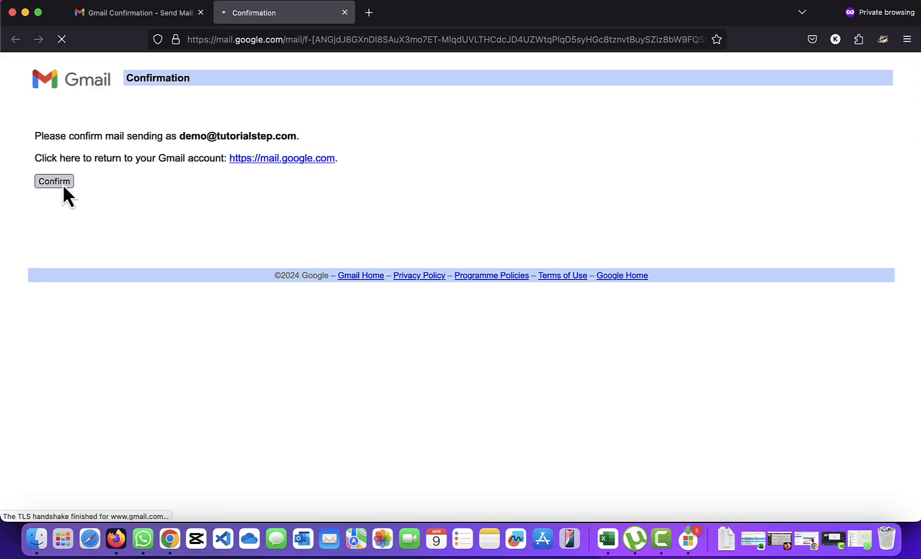
pyautogui.click(346, 16)
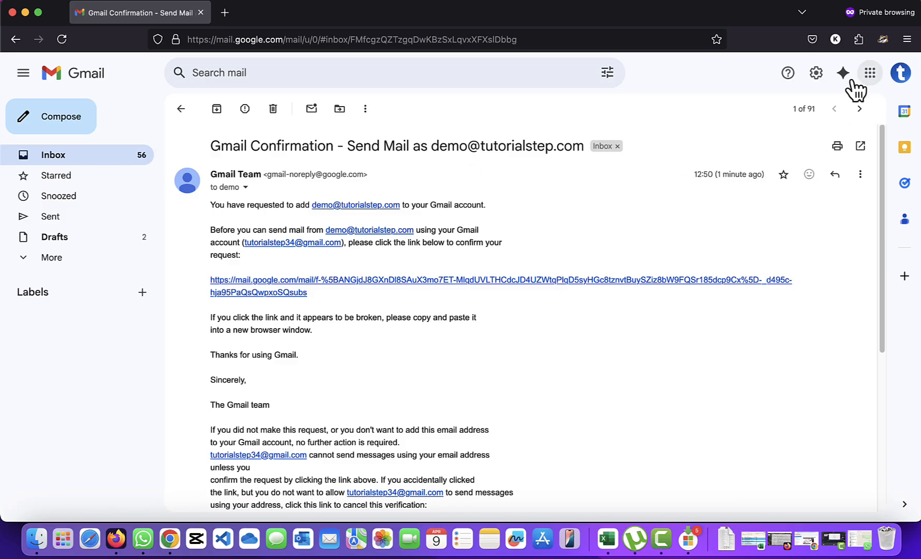
pyautogui.click(816, 74)
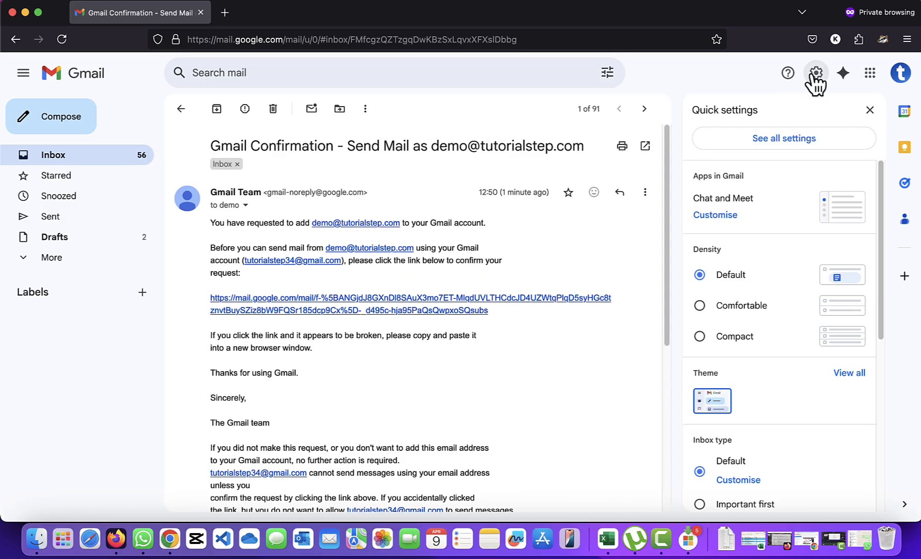
# - Make the domain address the default sender in Accounts and Import
pyautogui.click(787, 138)
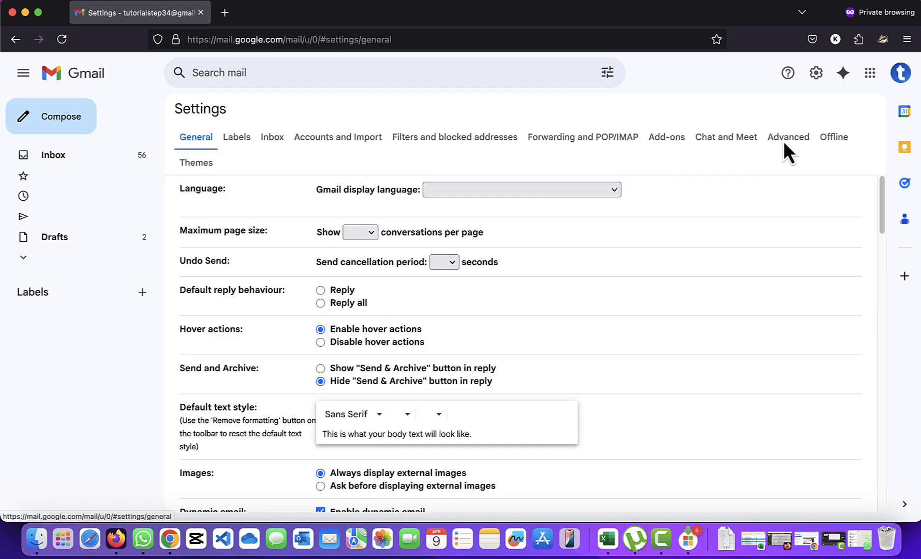
pyautogui.click(317, 141)
pyautogui.scroll(-5, 518, 404)
pyautogui.scroll(2, 513, 398)
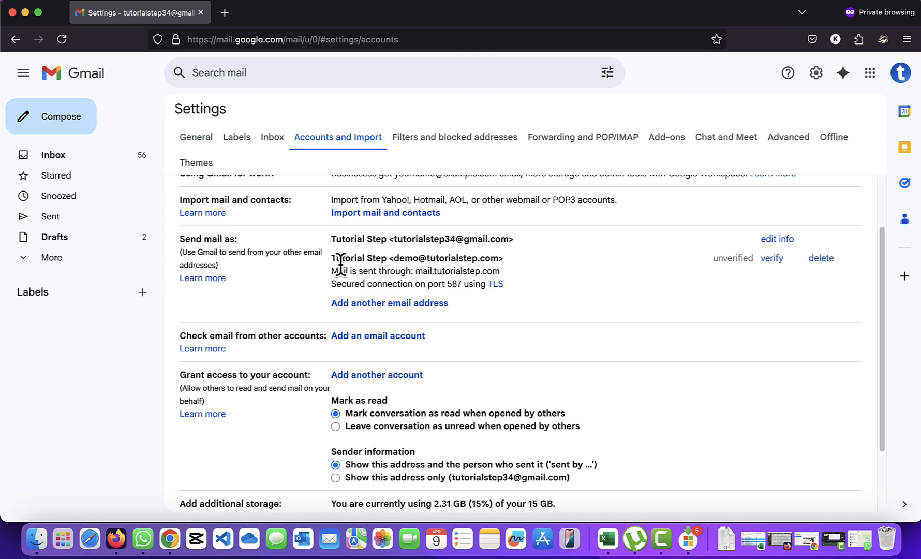
pyautogui.moveTo(332, 258); pyautogui.dragTo(500, 257)
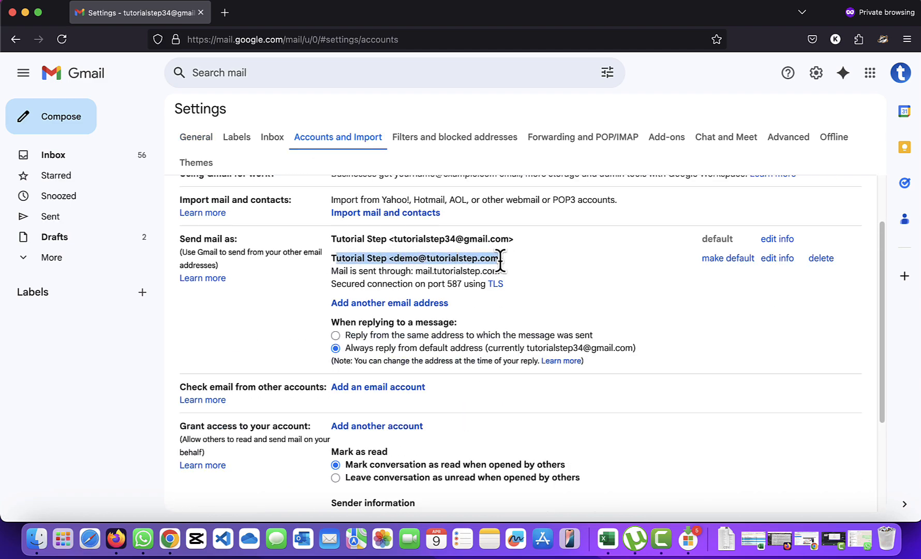
pyautogui.click(728, 259)
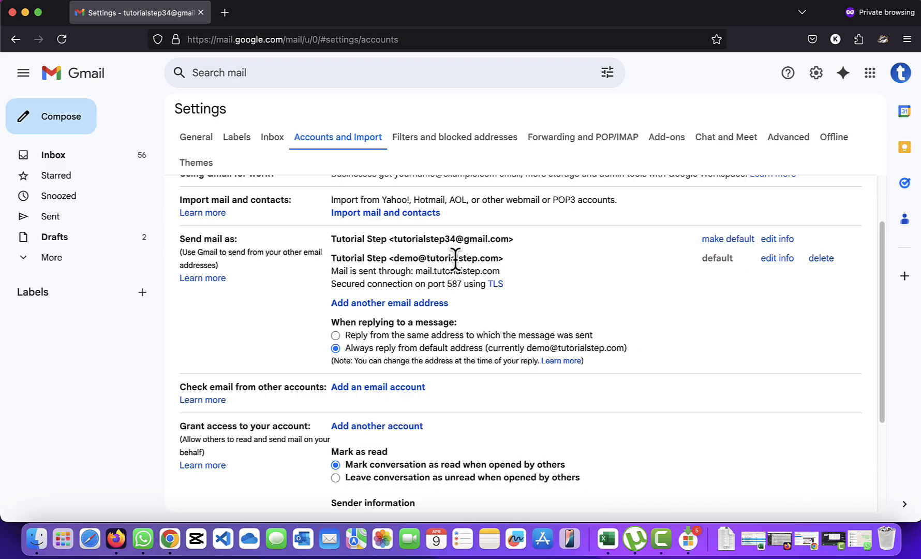
# - Choose 'Reply from the same address to which the message was sent'
pyautogui.moveTo(432, 259); pyautogui.dragTo(494, 251)
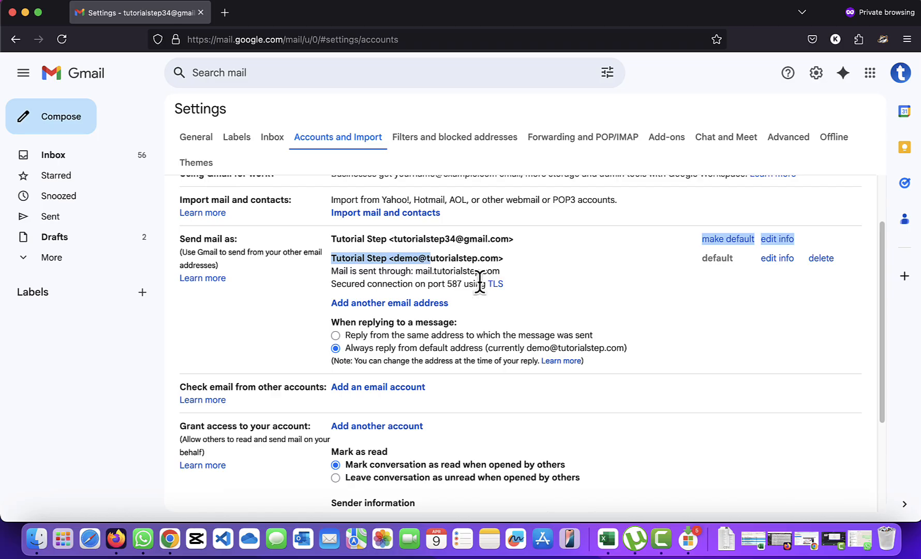
pyautogui.scroll(-3, 477, 311)
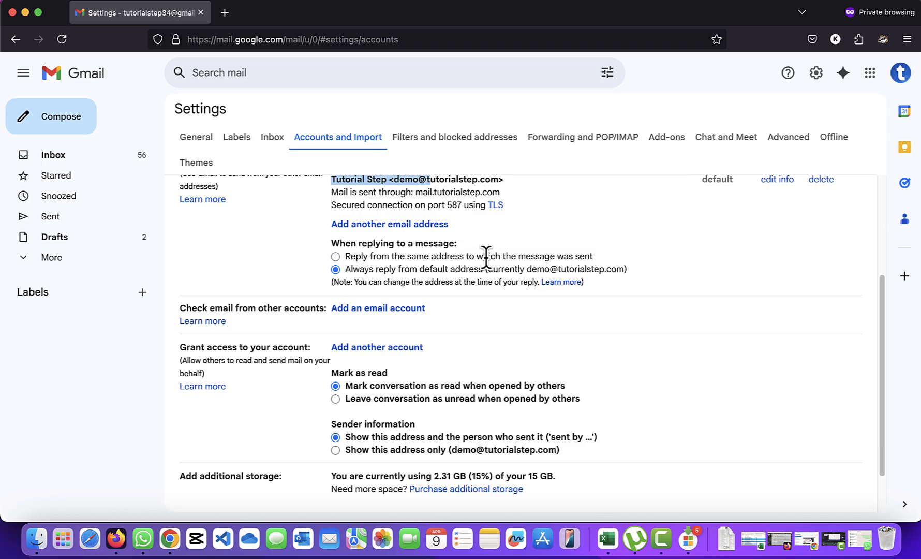
pyautogui.click(334, 256)
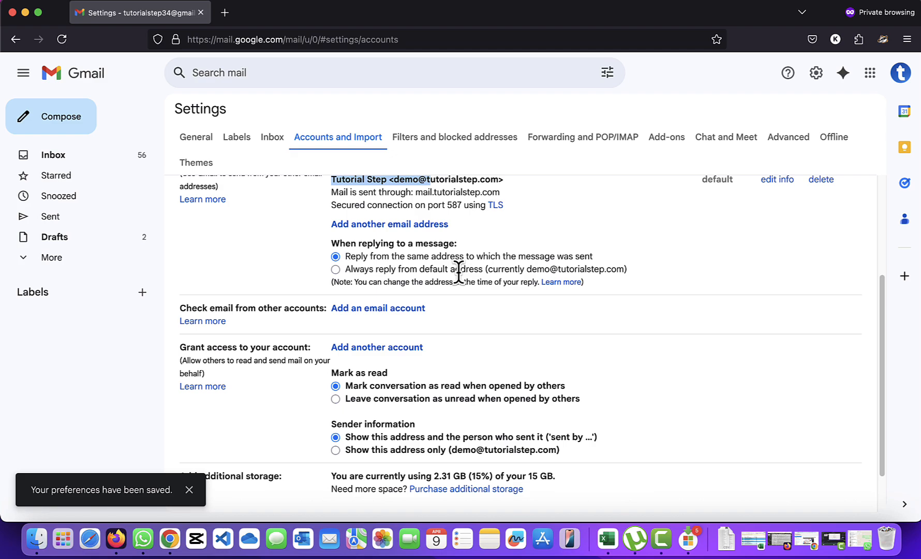
pyautogui.click(519, 233)
pyautogui.scroll(2, 423, 246)
pyautogui.scroll(-2, 429, 308)
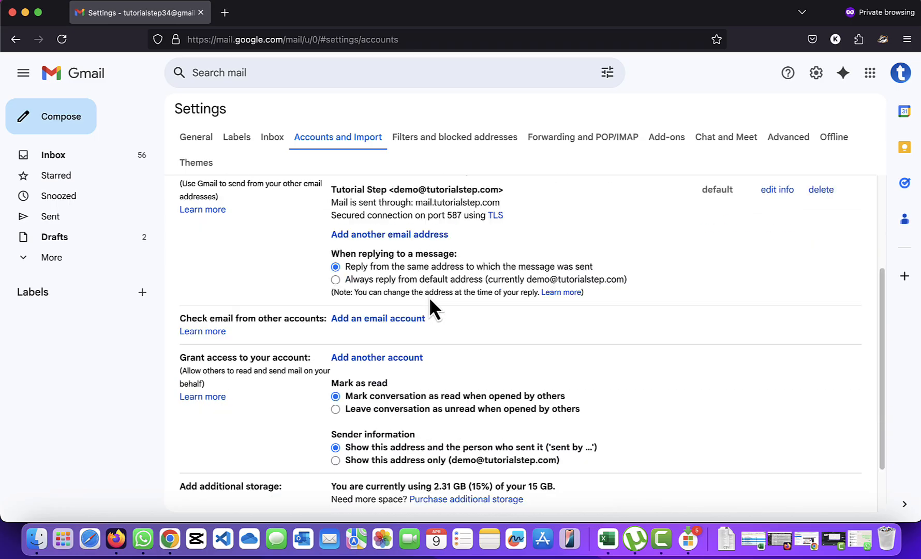
pyautogui.scroll(-2, 430, 310)
pyautogui.scroll(5, 417, 366)
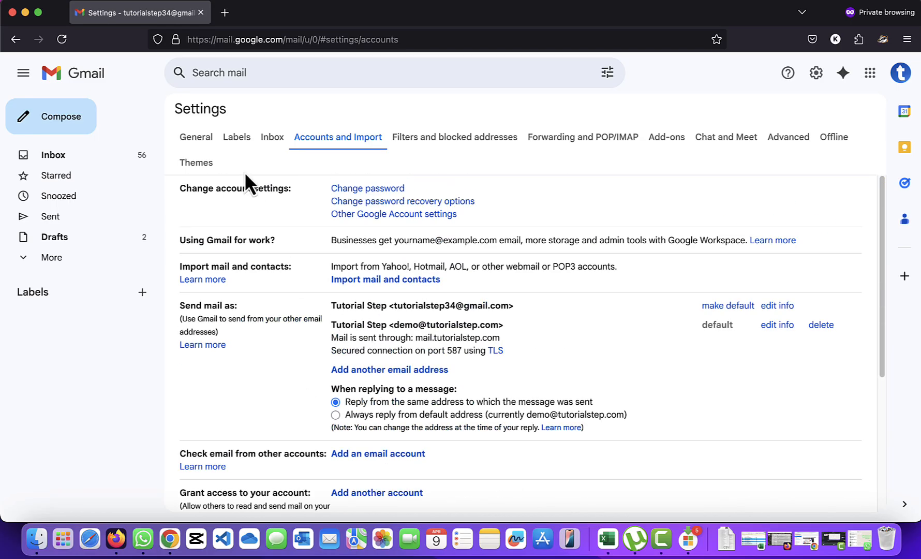
# - In General settings, create a signature named 'demo' containing the sender's name
pyautogui.click(209, 138)
pyautogui.scroll(-5, 476, 409)
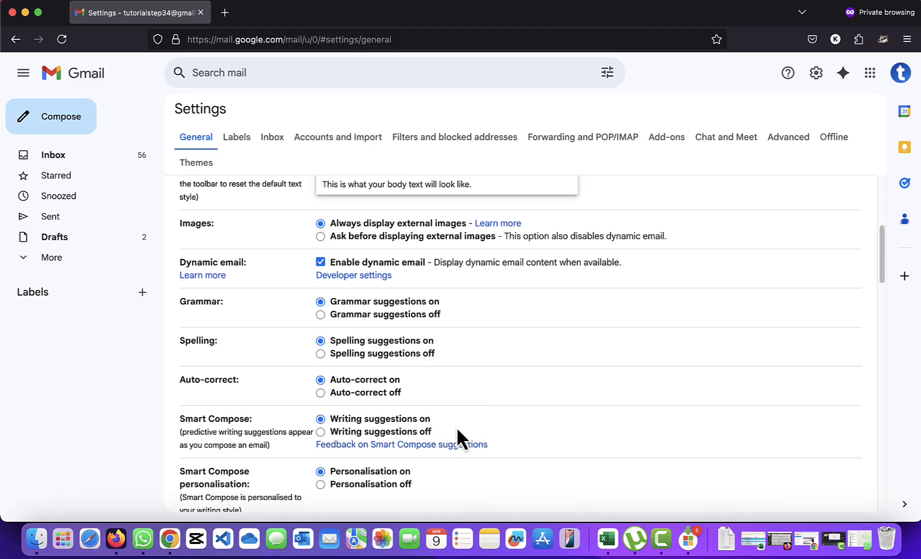
pyautogui.scroll(-15, 457, 431)
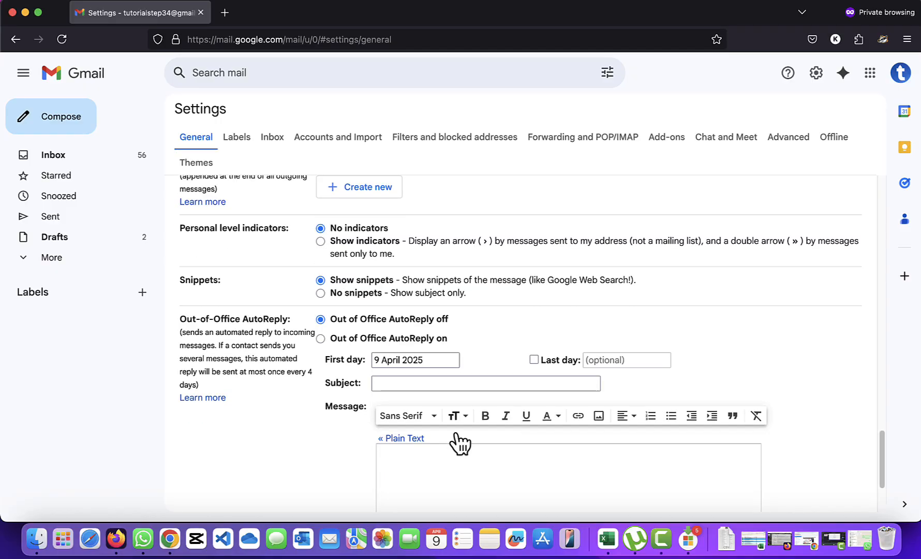
pyautogui.scroll(-3, 455, 433)
pyautogui.scroll(9, 438, 417)
pyautogui.scroll(-5, 434, 411)
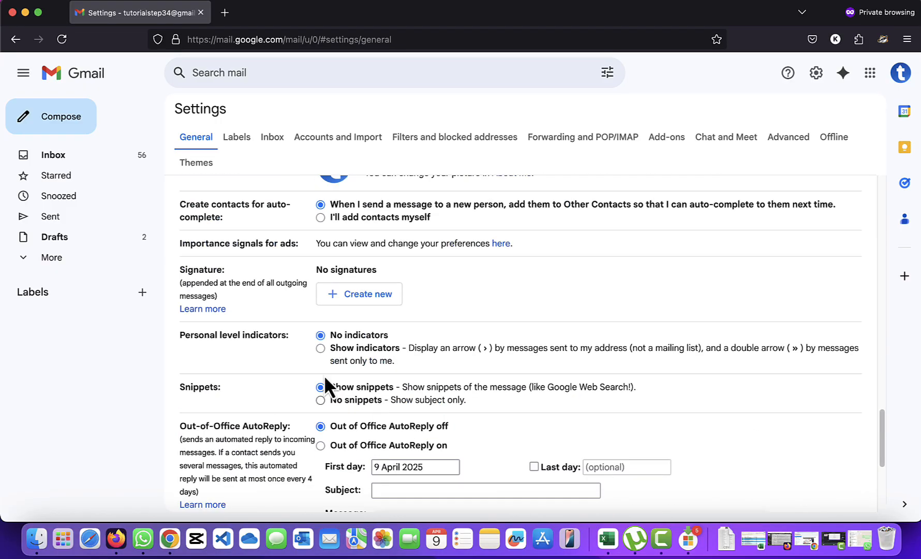
pyautogui.click(360, 302)
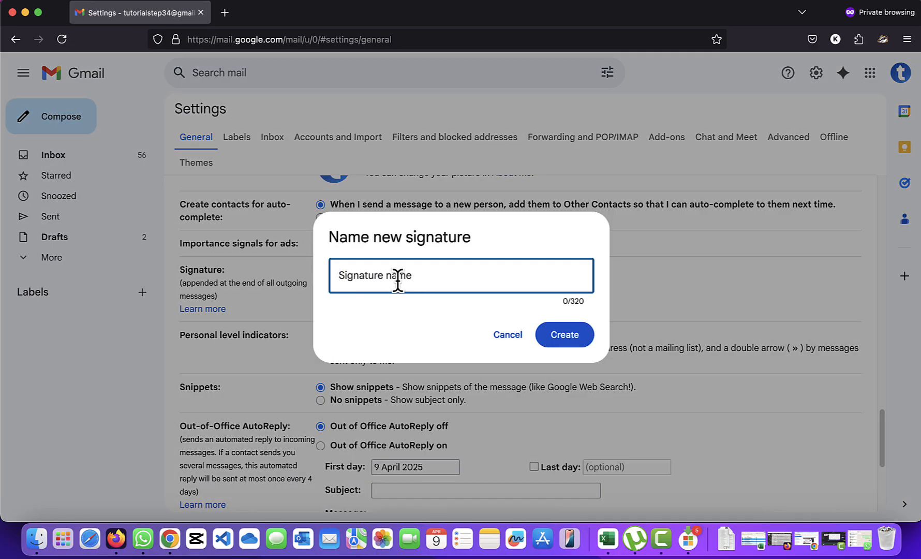
pyautogui.write('demo')
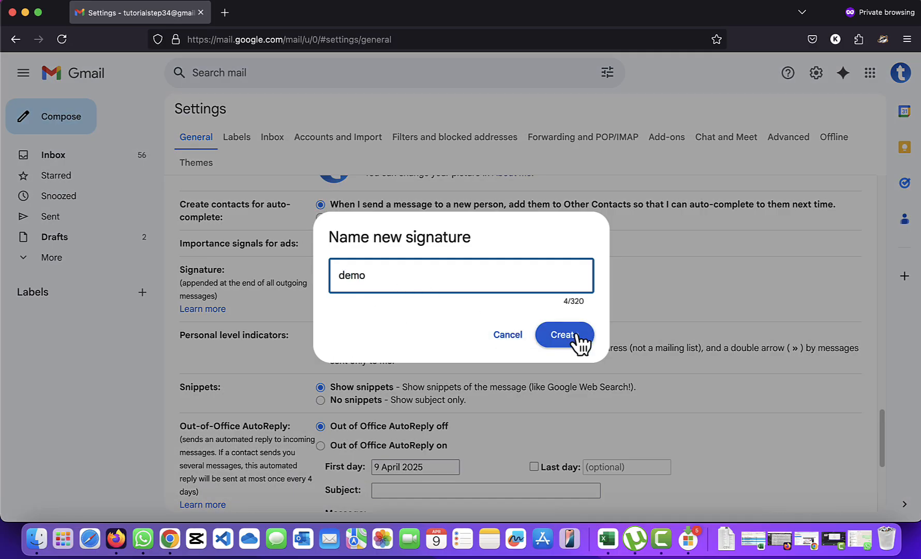
pyautogui.click(579, 337)
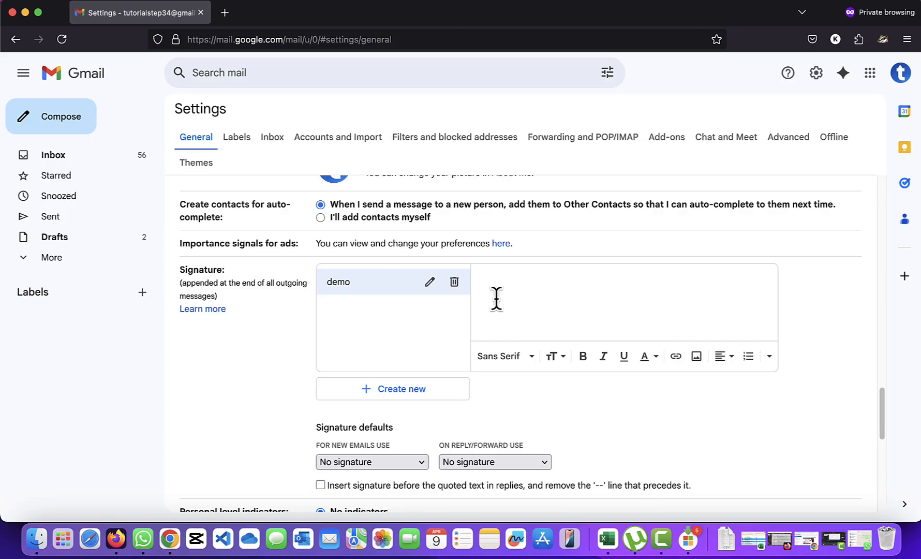
pyautogui.scroll(-2, 557, 352)
pyautogui.write('e')
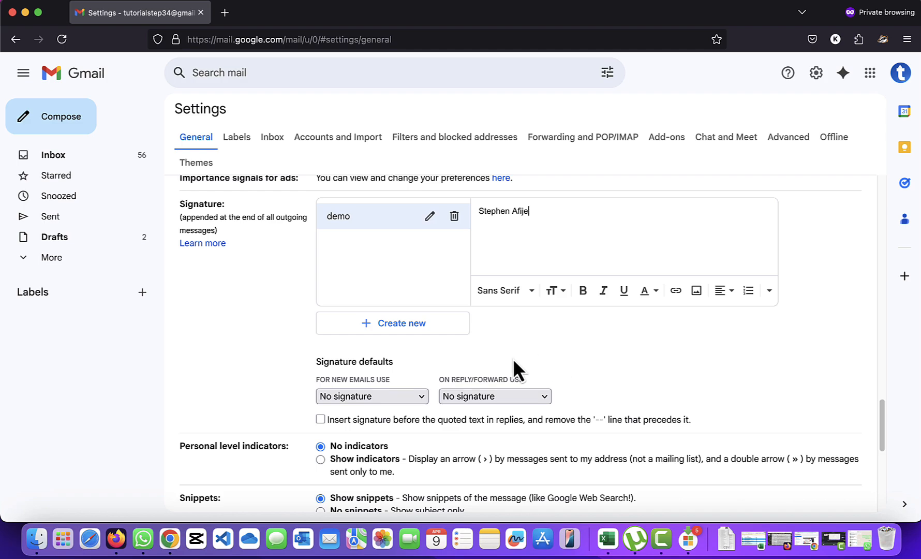
# - Set 'demo' as the signature for new emails and replies/forwards, and save changes
pyautogui.click(385, 397)
pyautogui.click(378, 410)
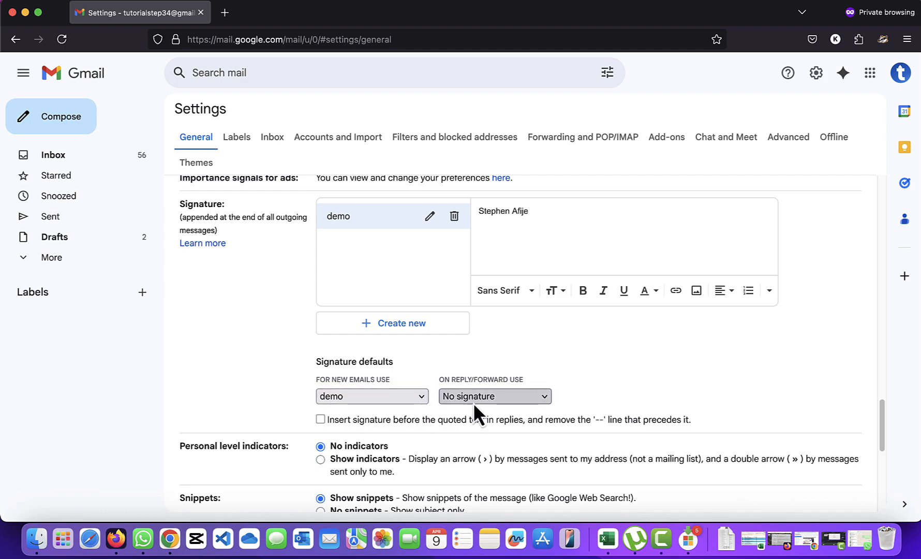
pyautogui.click(473, 403)
pyautogui.click(475, 410)
pyautogui.scroll(-10, 689, 310)
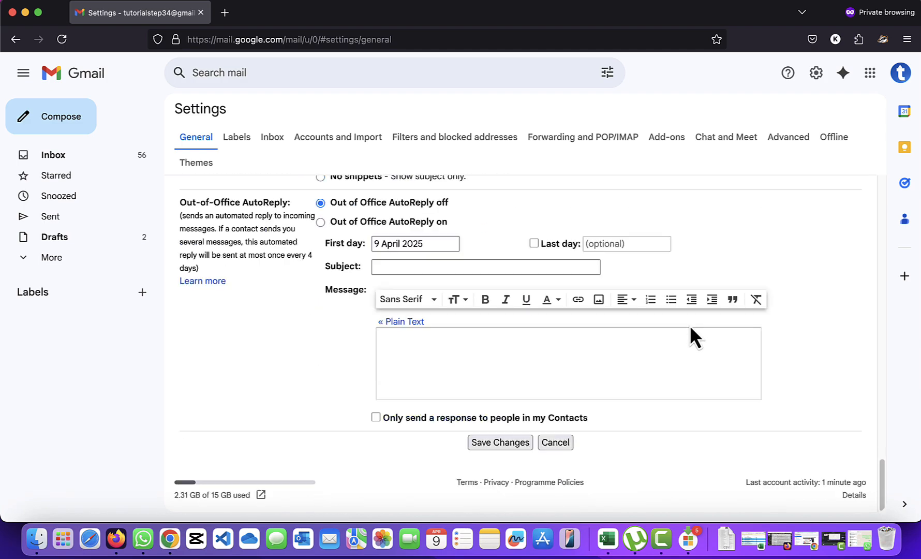
pyautogui.click(516, 443)
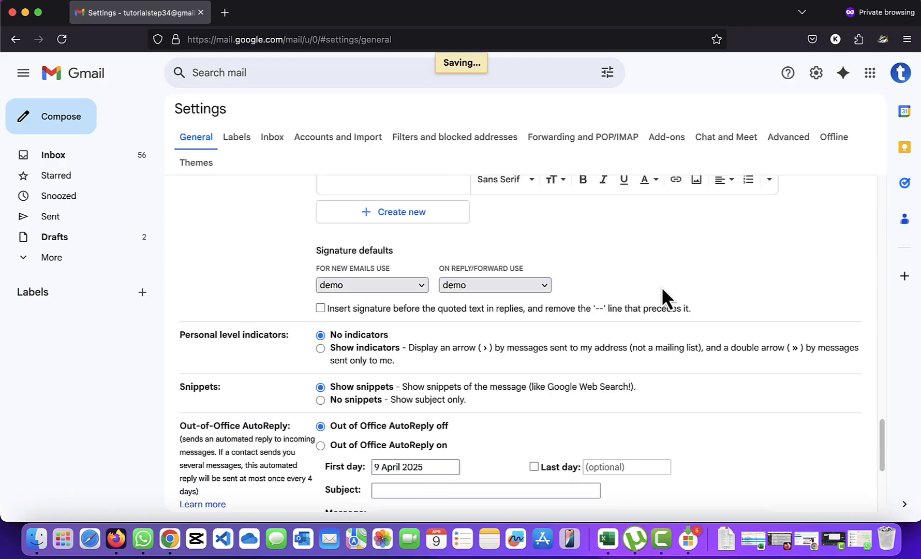
pyautogui.scroll(4, 663, 289)
pyautogui.scroll(4, 663, 290)
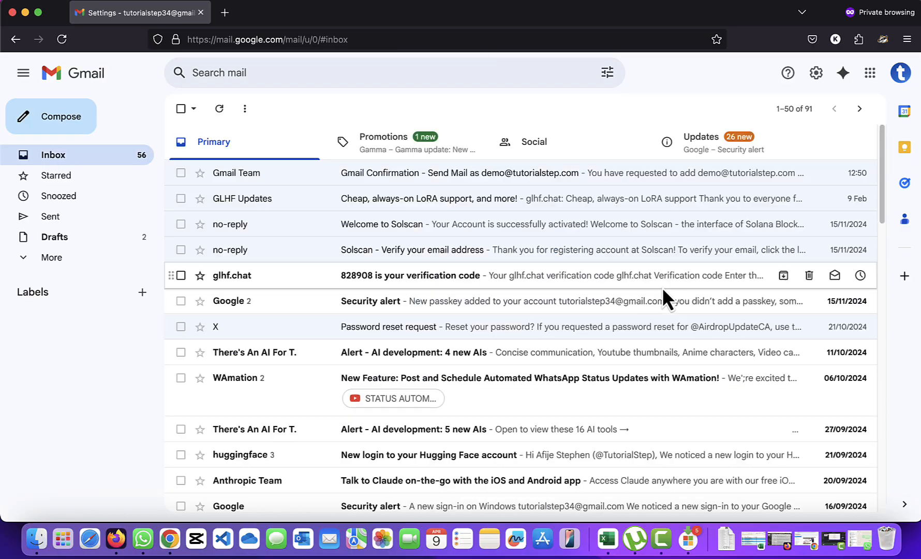
# - Start a new Gmail message and set its sender to the tutorialstep.com address
pyautogui.click(64, 136)
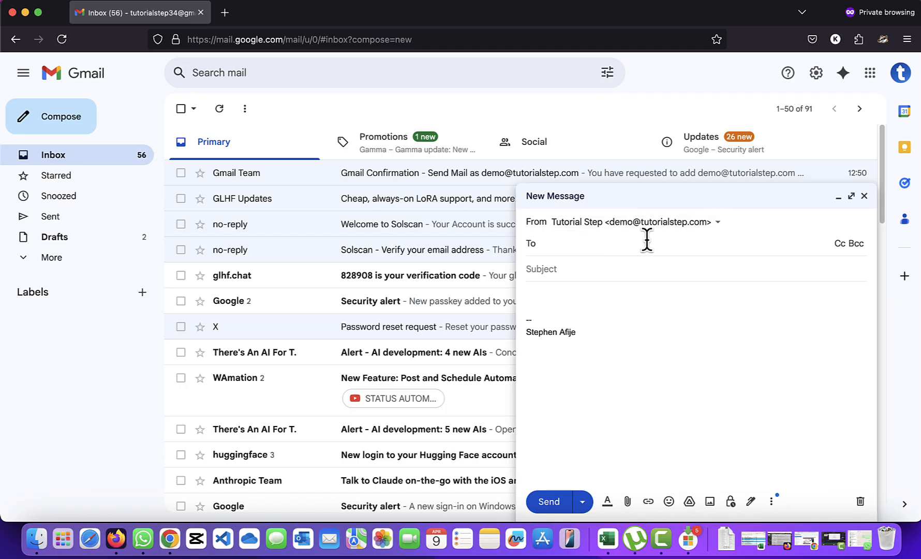
pyautogui.click(606, 224)
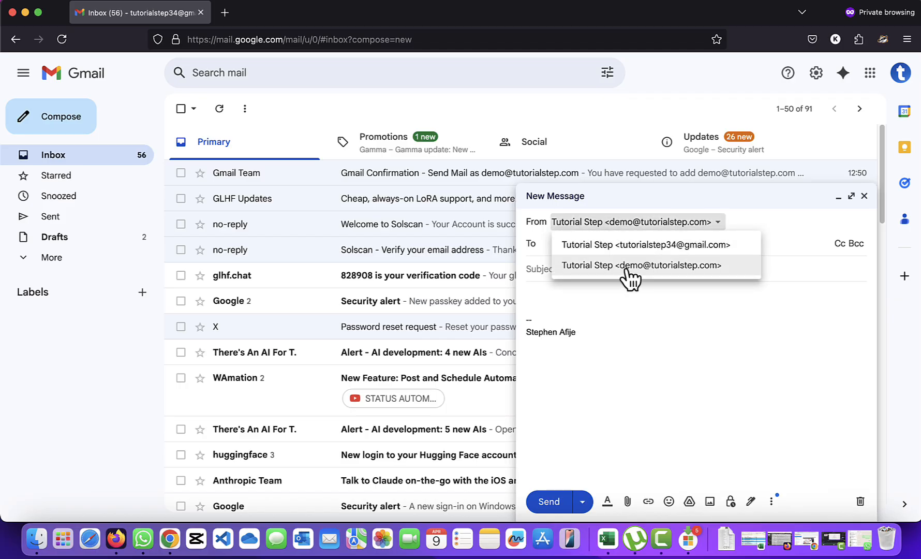
pyautogui.click(665, 266)
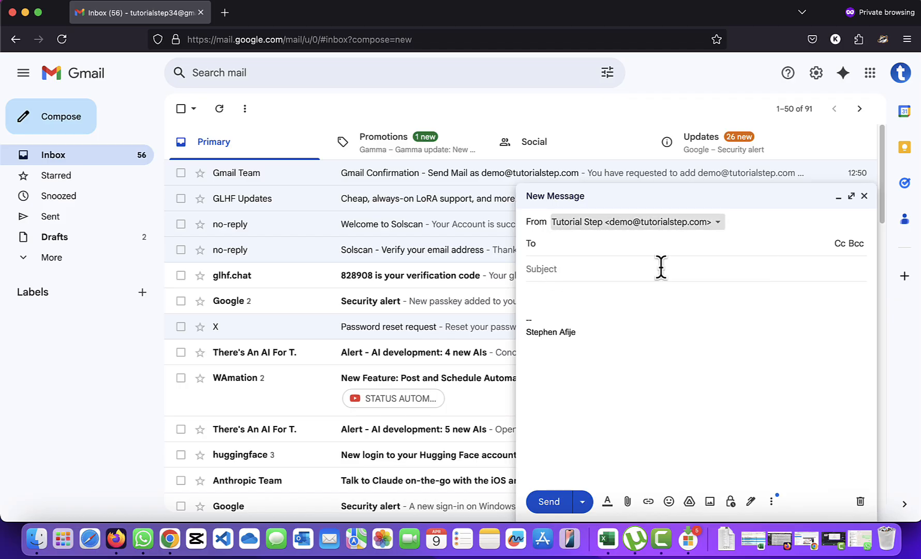
# - Highlight the demo signature already in the body, then place the caret in the To field
pyautogui.click(540, 333)
pyautogui.moveTo(586, 313); pyautogui.dragTo(518, 313)
pyautogui.click(573, 247)
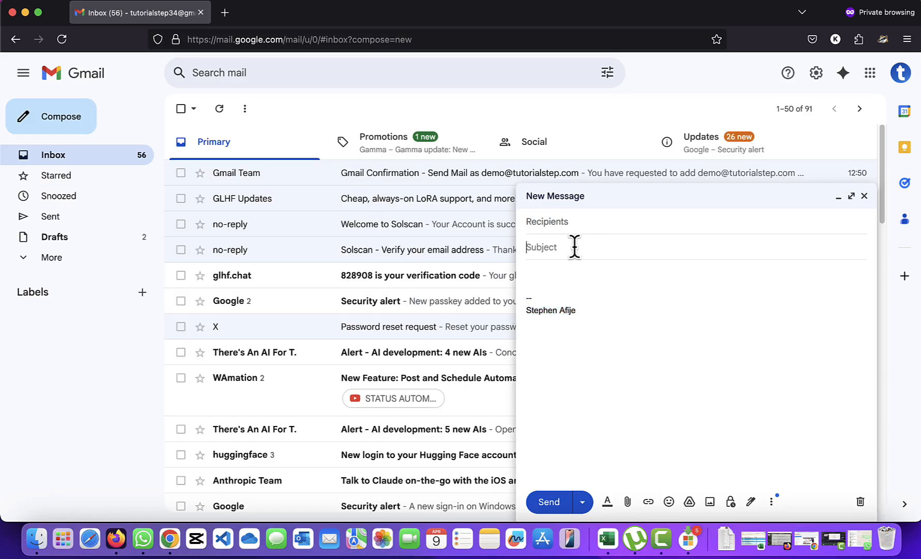
pyautogui.click(590, 232)
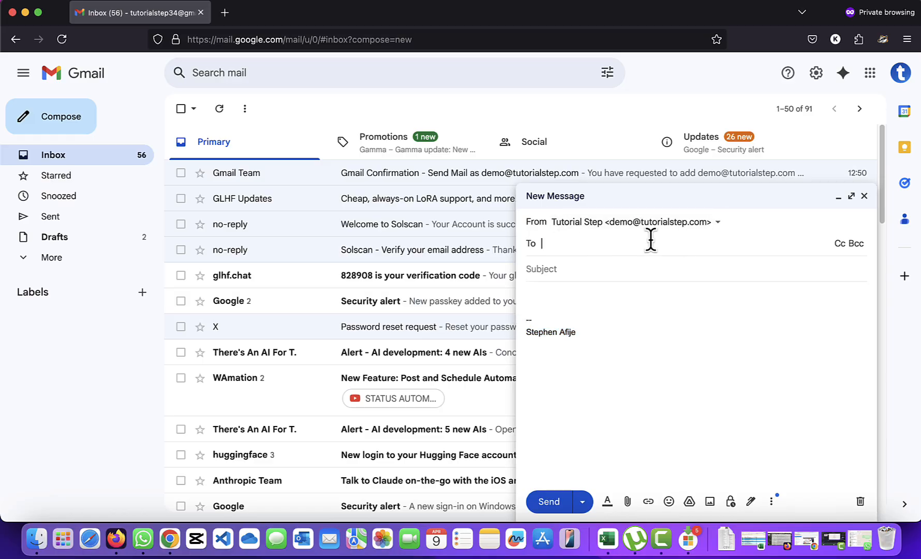